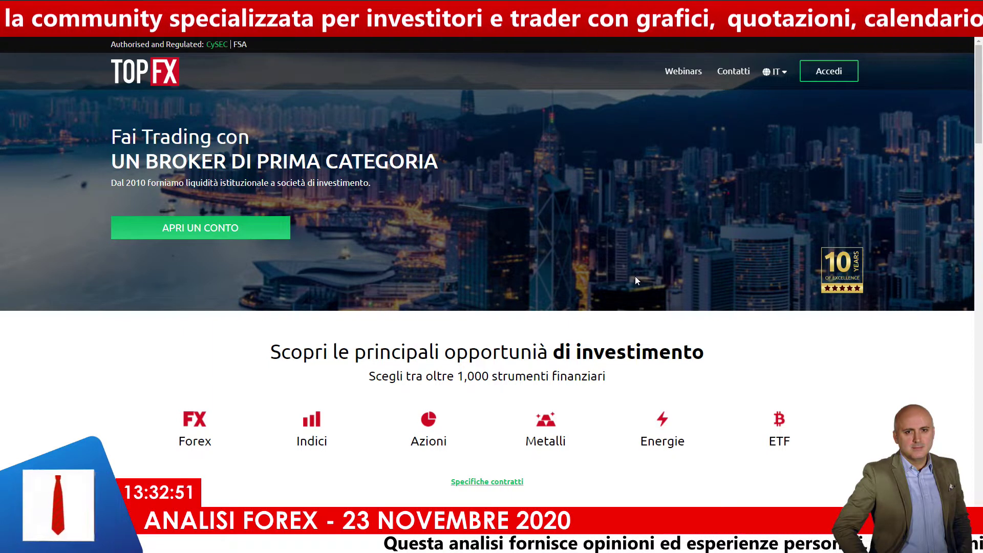
- Scroll the TopFX homepage down to the 'Scegli la tua PIATTAFORMA' section with MetaTrader 4 and cTrader
{"action": "scroll", "coordinate": [636, 278], "scroll_direction": "down", "scroll_amount": 1}
{"action": "scroll", "coordinate": [648, 267], "scroll_direction": "down", "scroll_amount": 1}
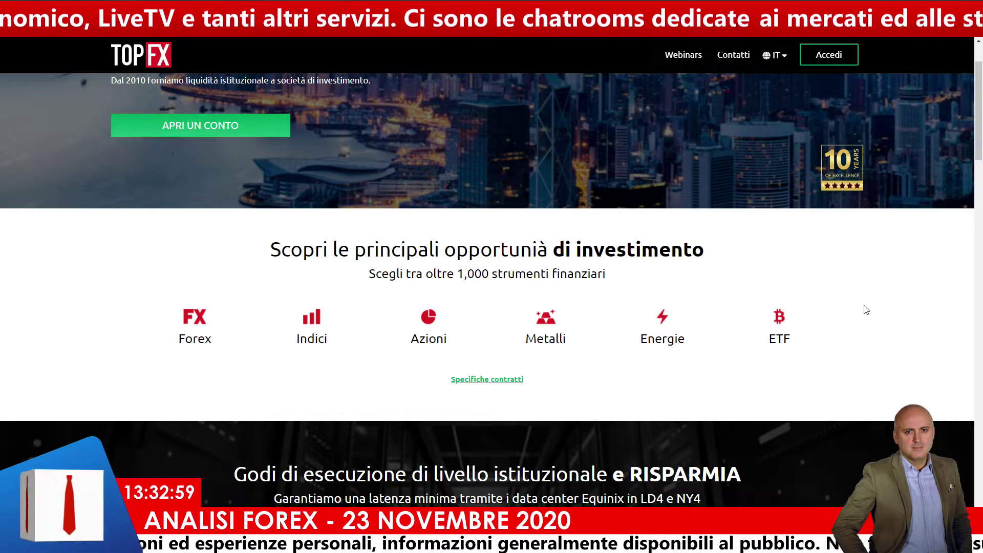
{"action": "scroll", "coordinate": [866, 310], "scroll_direction": "down", "scroll_amount": 1}
{"action": "scroll", "coordinate": [853, 309], "scroll_direction": "down", "scroll_amount": 1}
{"action": "scroll", "coordinate": [853, 310], "scroll_direction": "down", "scroll_amount": 1}
{"action": "scroll", "coordinate": [853, 310], "scroll_direction": "down", "scroll_amount": 1}
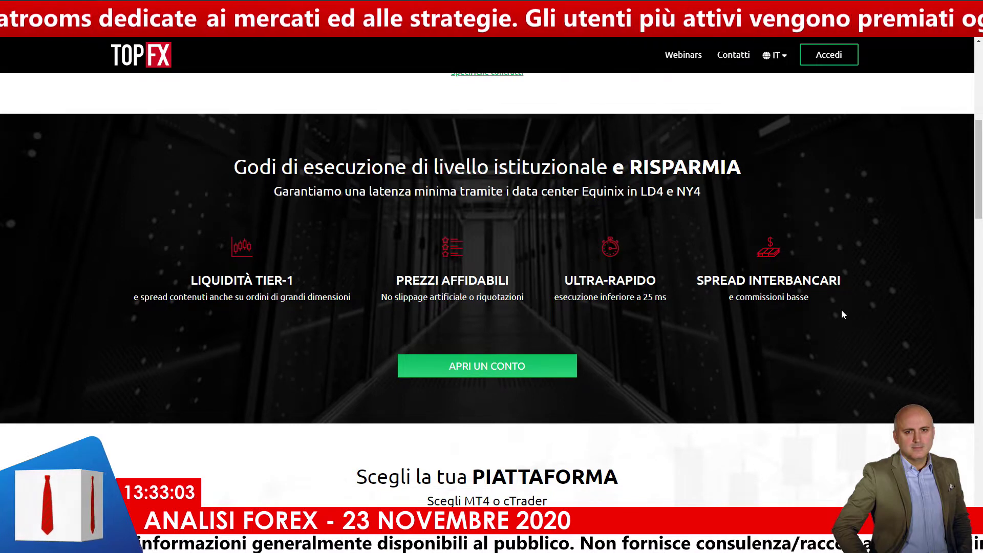
{"action": "scroll", "coordinate": [844, 314], "scroll_direction": "down", "scroll_amount": 2}
{"action": "scroll", "coordinate": [842, 315], "scroll_direction": "down", "scroll_amount": 2}
{"action": "scroll", "coordinate": [842, 317], "scroll_direction": "down", "scroll_amount": 1}
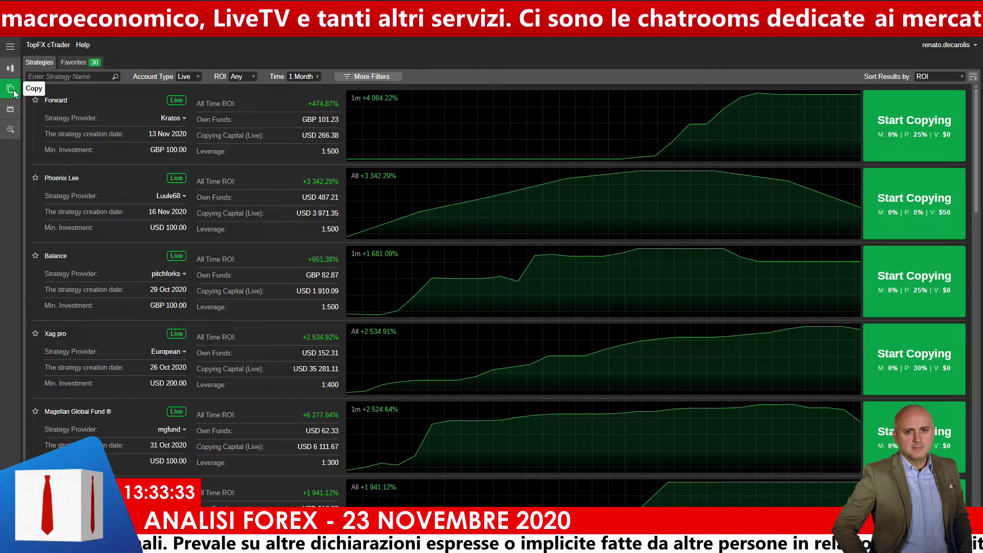
- Filter cTrader Copy strategies to Live accounts, ROI Any and Time set to All, then open More Filters
{"action": "left_click", "coordinate": [197, 76]}
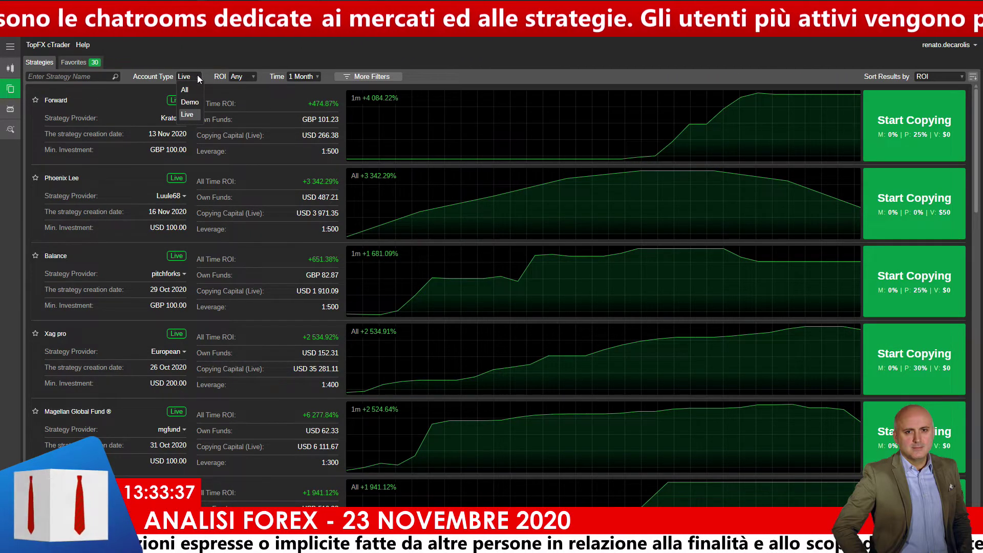
{"action": "left_click", "coordinate": [196, 76]}
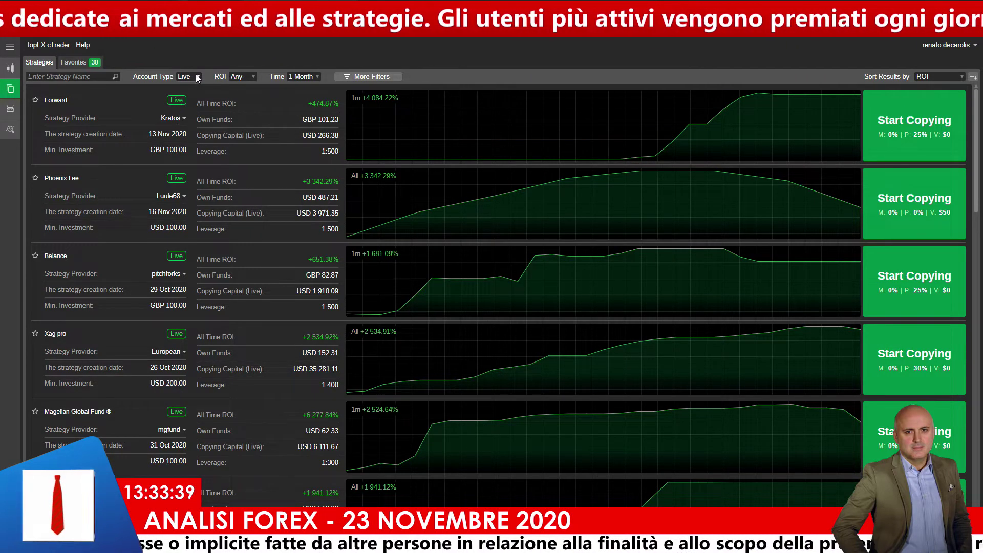
{"action": "left_click", "coordinate": [253, 76]}
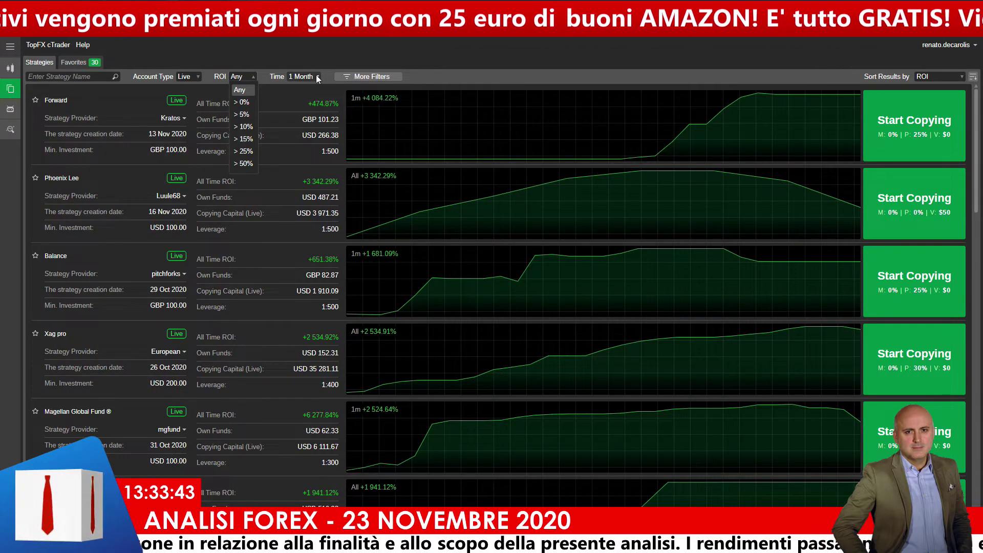
{"action": "left_click", "coordinate": [317, 77]}
{"action": "left_click", "coordinate": [302, 151]}
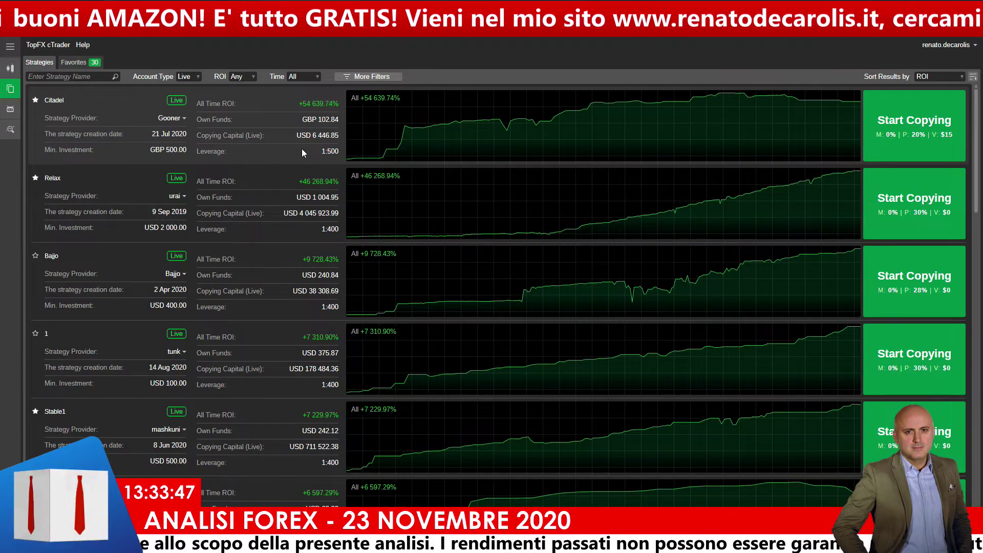
{"action": "left_click", "coordinate": [369, 77]}
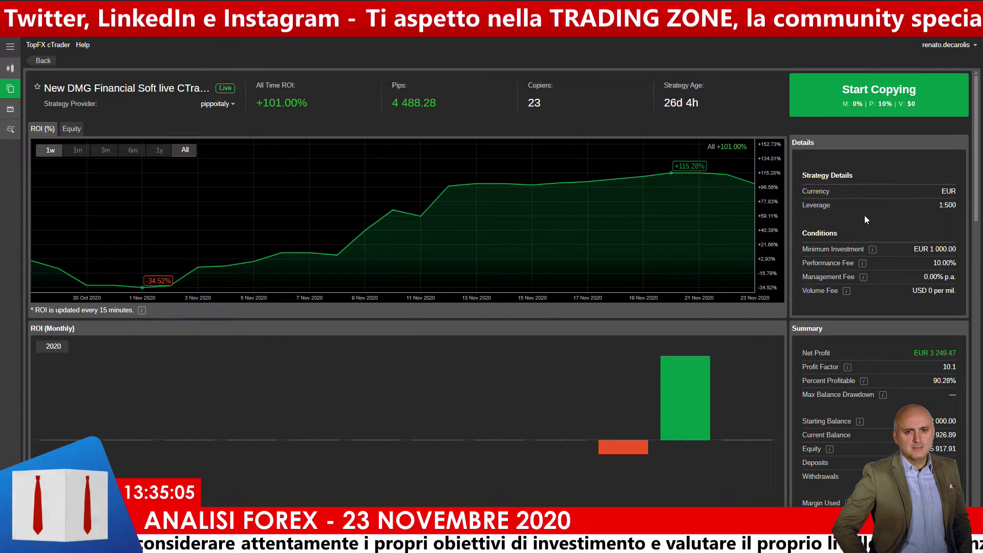
- Scroll through the strategy's ROI Monthly, Performance, Volume Breakdown, Symbols and Positions sections
{"action": "scroll", "coordinate": [847, 224], "scroll_direction": "down", "scroll_amount": 2}
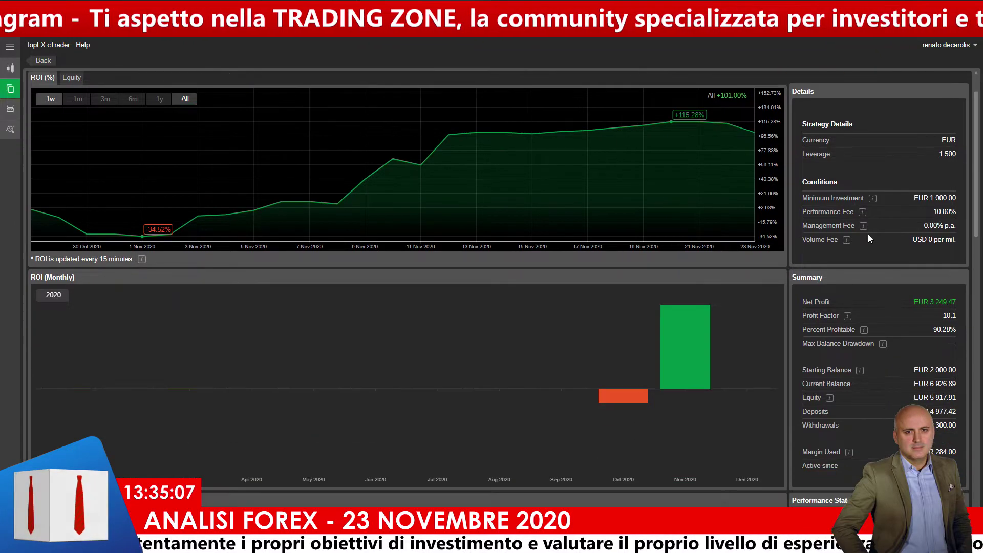
{"action": "scroll", "coordinate": [872, 243], "scroll_direction": "down", "scroll_amount": 2}
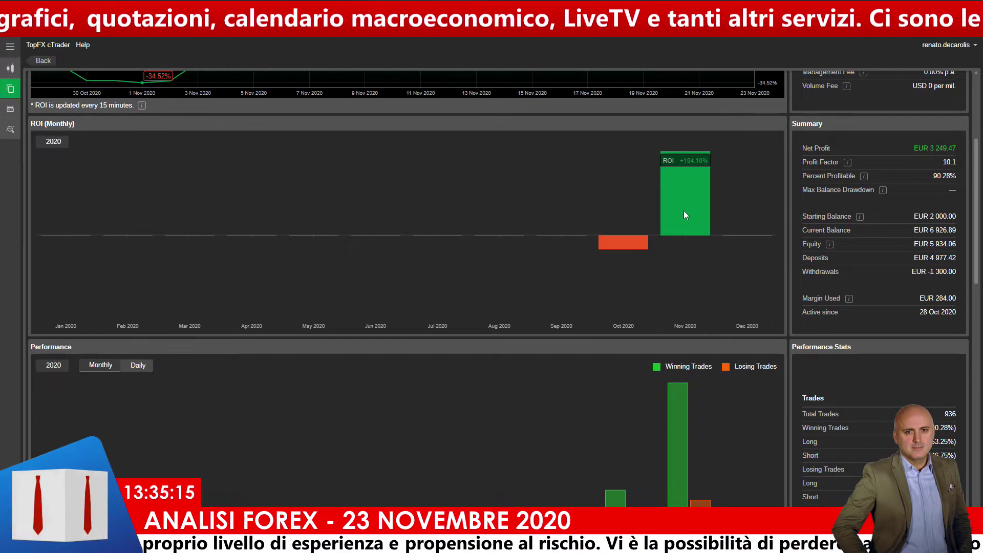
{"action": "scroll", "coordinate": [880, 302], "scroll_direction": "down", "scroll_amount": 3}
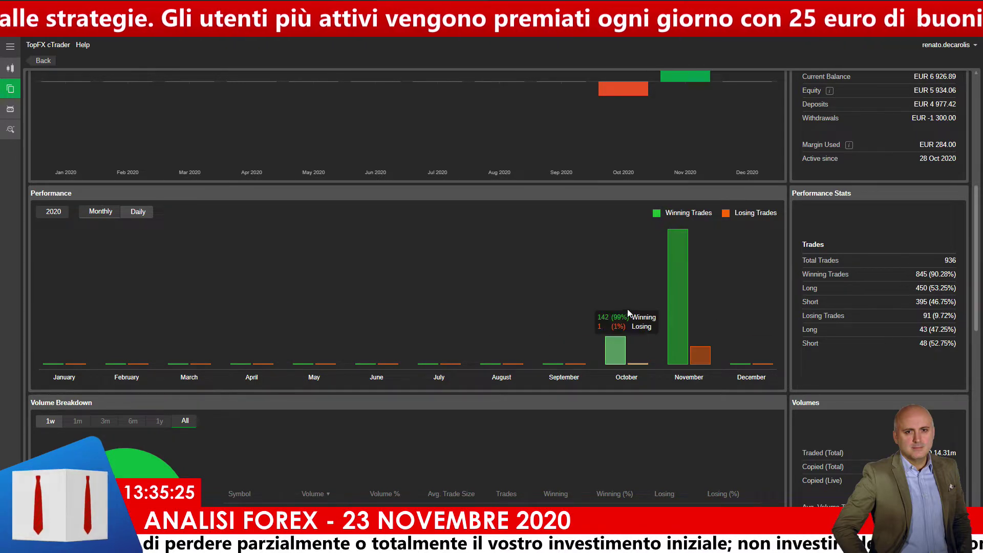
{"action": "scroll", "coordinate": [620, 310], "scroll_direction": "down", "scroll_amount": 2}
{"action": "scroll", "coordinate": [599, 303], "scroll_direction": "down", "scroll_amount": 3}
{"action": "scroll", "coordinate": [339, 343], "scroll_direction": "down", "scroll_amount": 2}
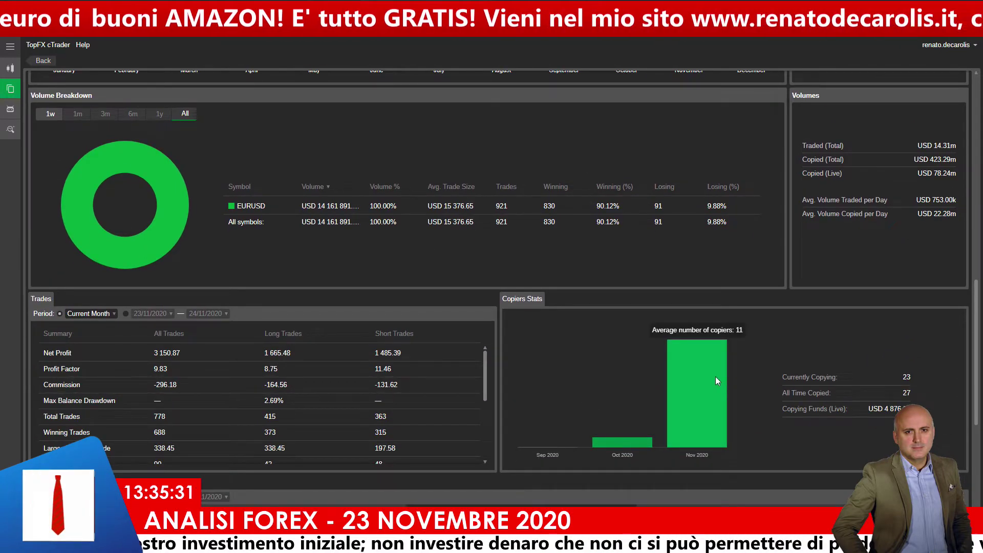
{"action": "scroll", "coordinate": [712, 376], "scroll_direction": "down", "scroll_amount": 2}
{"action": "scroll", "coordinate": [601, 321], "scroll_direction": "down", "scroll_amount": 2}
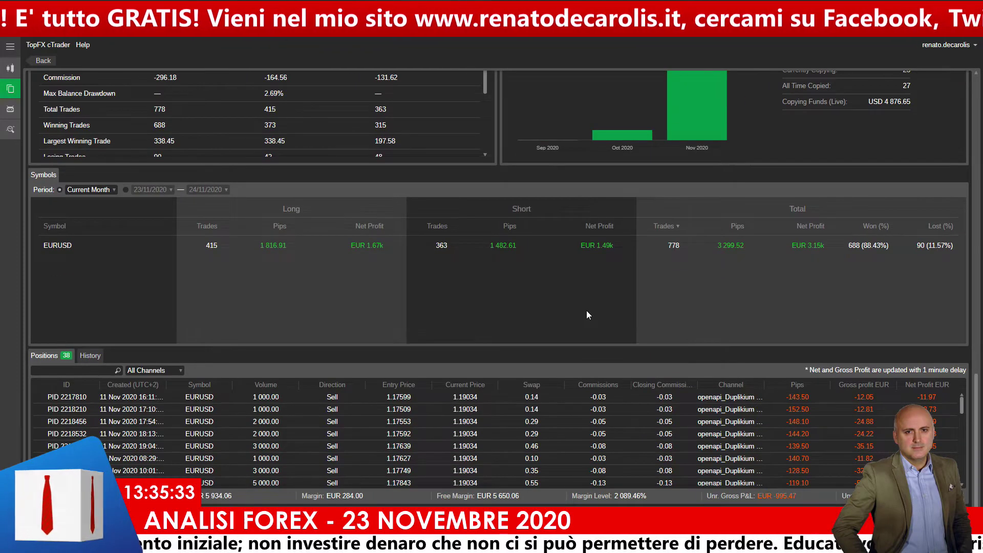
{"action": "scroll", "coordinate": [567, 301], "scroll_direction": "down", "scroll_amount": 2}
{"action": "scroll", "coordinate": [603, 338], "scroll_direction": "down", "scroll_amount": 3}
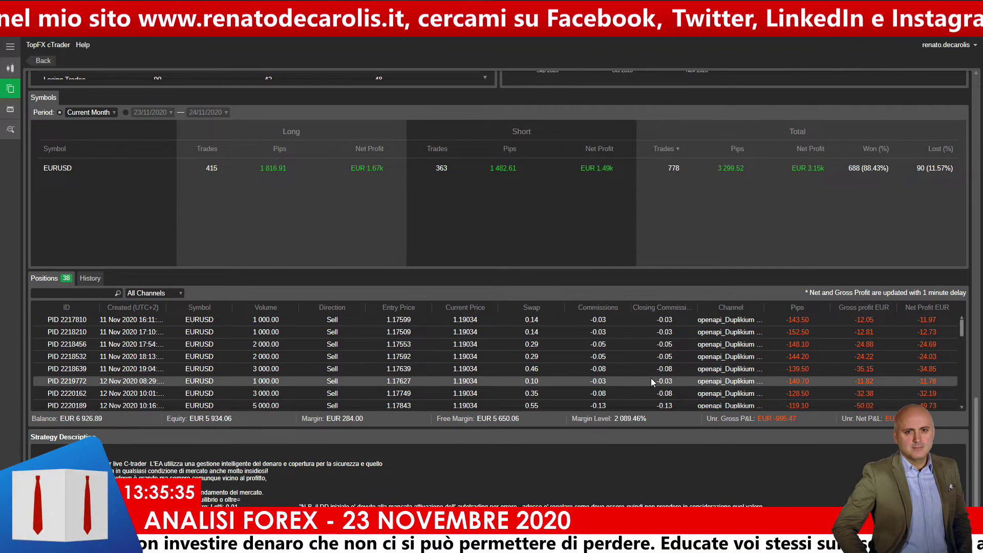
{"action": "scroll", "coordinate": [634, 364], "scroll_direction": "down", "scroll_amount": 1}
{"action": "scroll", "coordinate": [634, 364], "scroll_direction": "down", "scroll_amount": 1}
{"action": "scroll", "coordinate": [633, 365], "scroll_direction": "down", "scroll_amount": 1}
{"action": "scroll", "coordinate": [632, 365], "scroll_direction": "down", "scroll_amount": 2}
- Scroll back up toward the top of the strategy's detail page
{"action": "scroll", "coordinate": [631, 365], "scroll_direction": "up", "scroll_amount": 4}
{"action": "scroll", "coordinate": [630, 365], "scroll_direction": "up", "scroll_amount": 2}
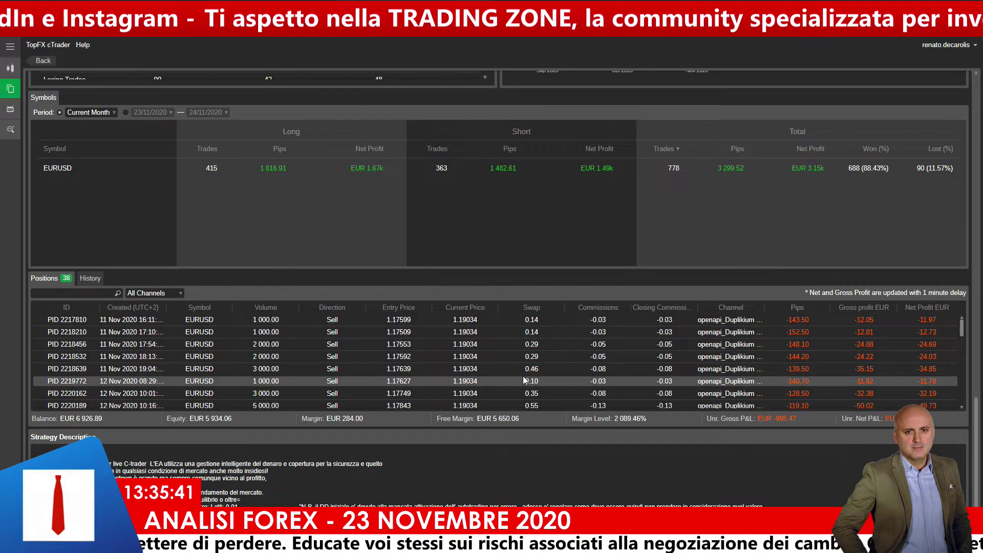
{"action": "scroll", "coordinate": [733, 283], "scroll_direction": "up", "scroll_amount": 5}
{"action": "scroll", "coordinate": [732, 285], "scroll_direction": "up", "scroll_amount": 5}
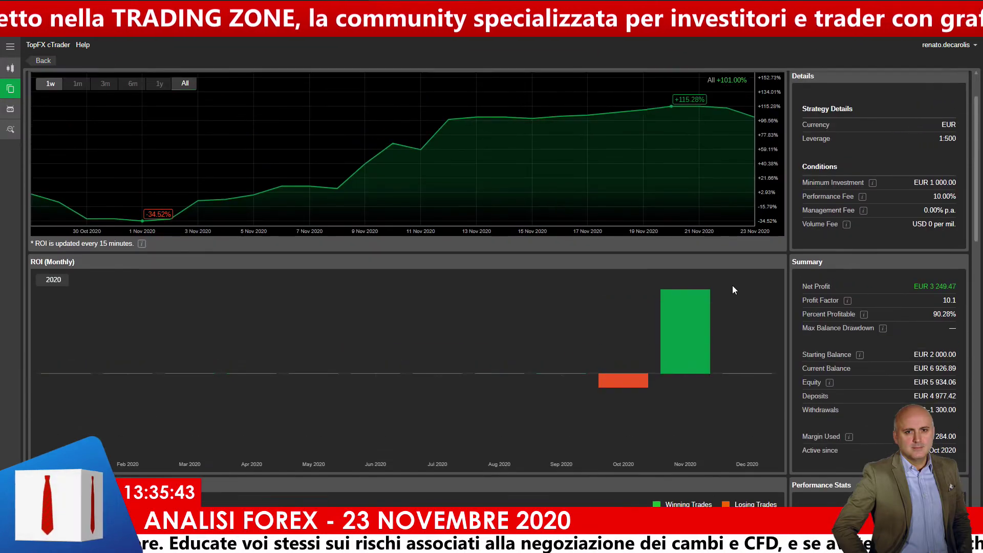
{"action": "scroll", "coordinate": [732, 289], "scroll_direction": "up", "scroll_amount": 2}
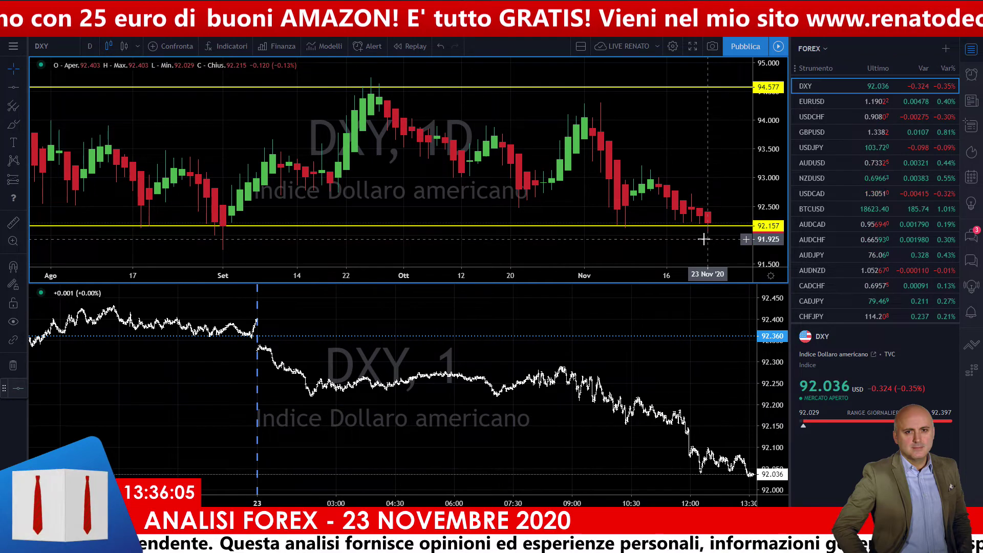
- Zoom the DXY daily chart around the 92.157–94.577 range, change the candle type, then load EURUSD
{"action": "scroll", "coordinate": [703, 240], "scroll_direction": "down", "scroll_amount": 1}
{"action": "scroll", "coordinate": [703, 240], "scroll_direction": "down", "scroll_amount": 1}
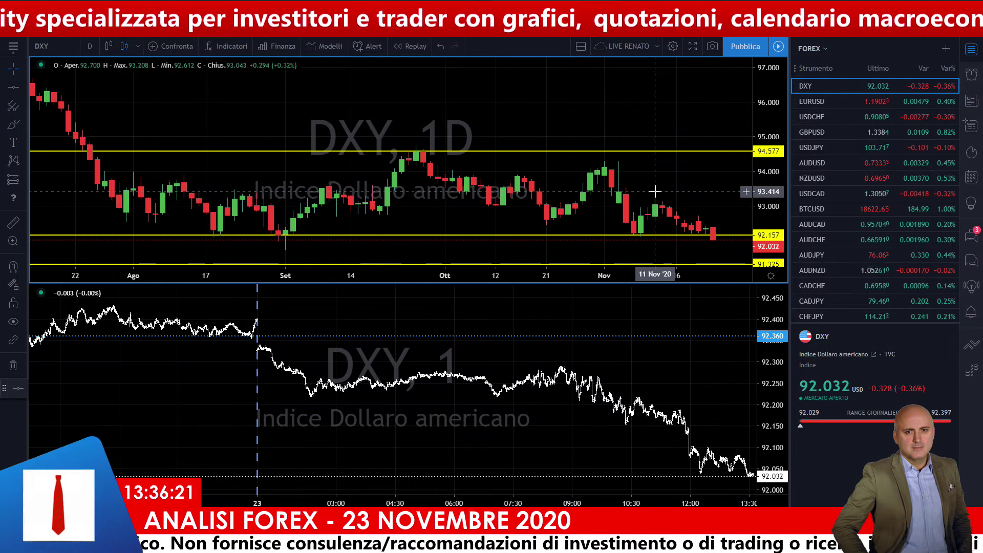
{"action": "scroll", "coordinate": [712, 249], "scroll_direction": "up", "scroll_amount": 5}
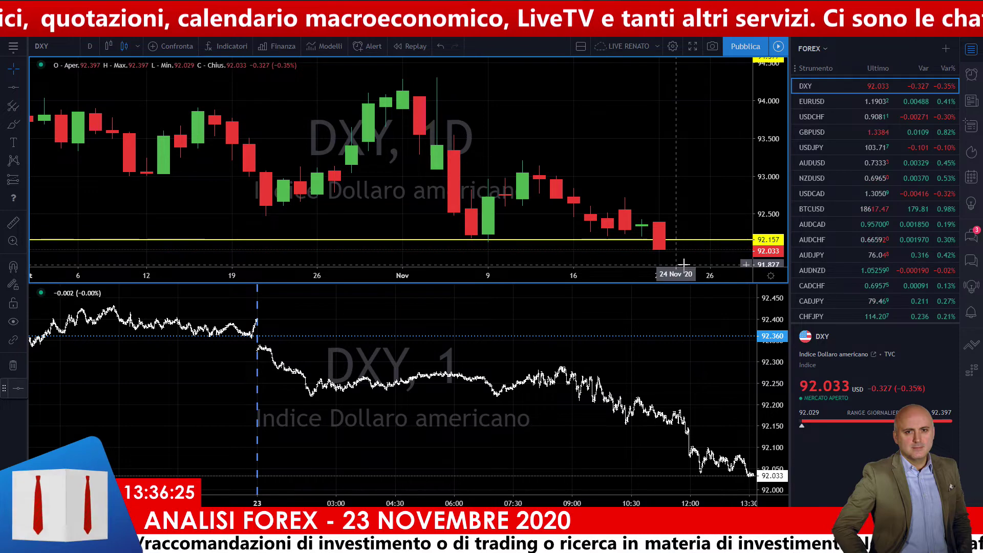
{"action": "scroll", "coordinate": [640, 264], "scroll_direction": "down", "scroll_amount": 3}
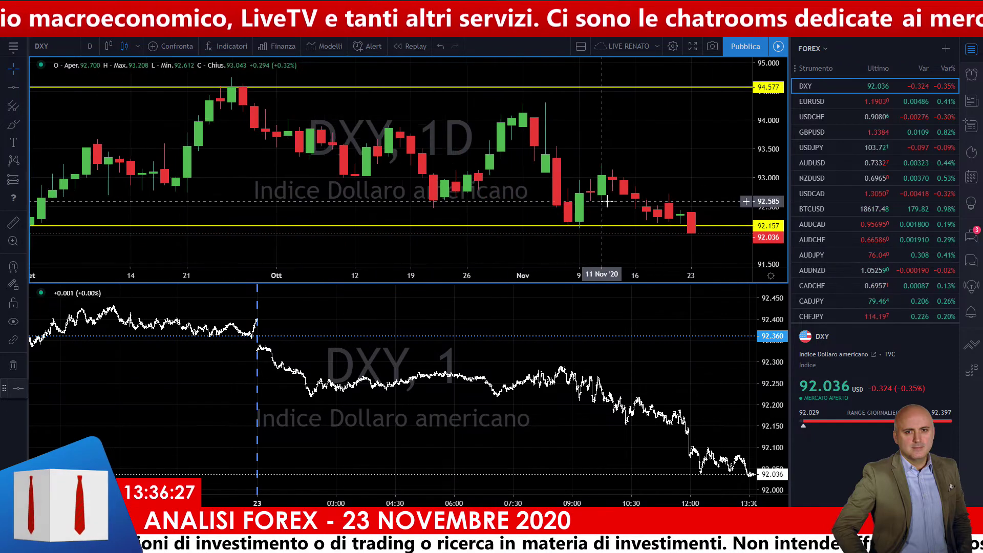
{"action": "left_click", "coordinate": [109, 48]}
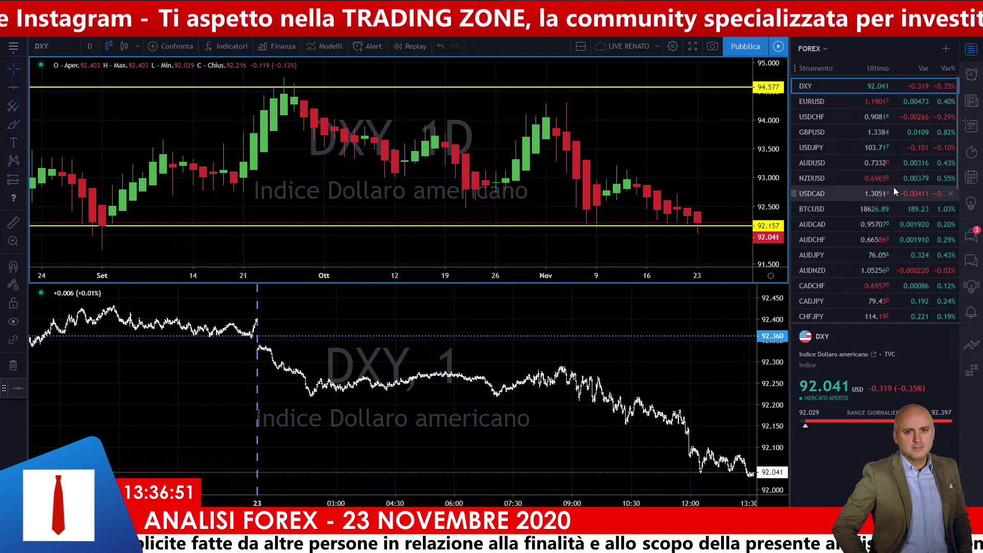
{"action": "left_click", "coordinate": [832, 102]}
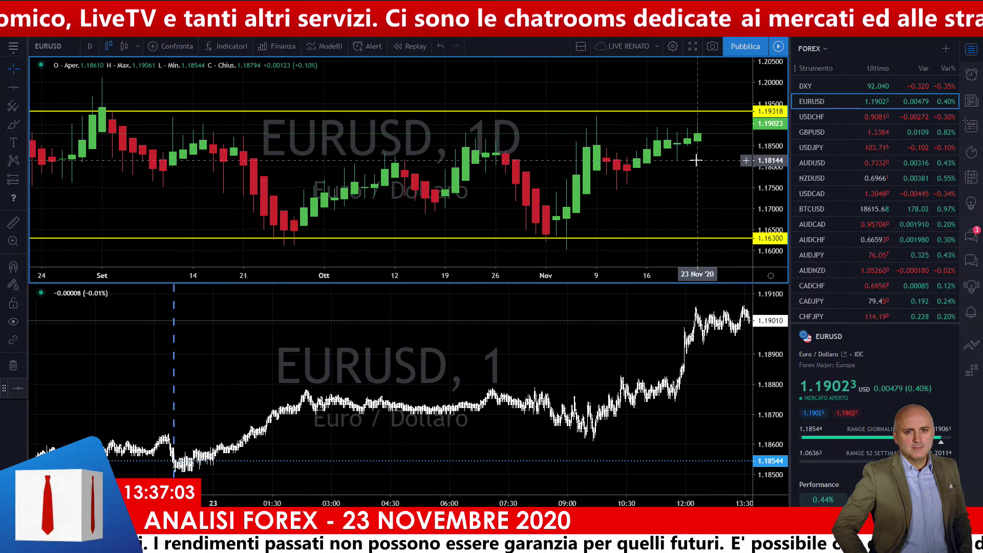
- Zoom the EURUSD daily chart slightly, then switch both charts to USDCHF and then GBPUSD
{"action": "scroll", "coordinate": [696, 161], "scroll_direction": "down", "scroll_amount": 1}
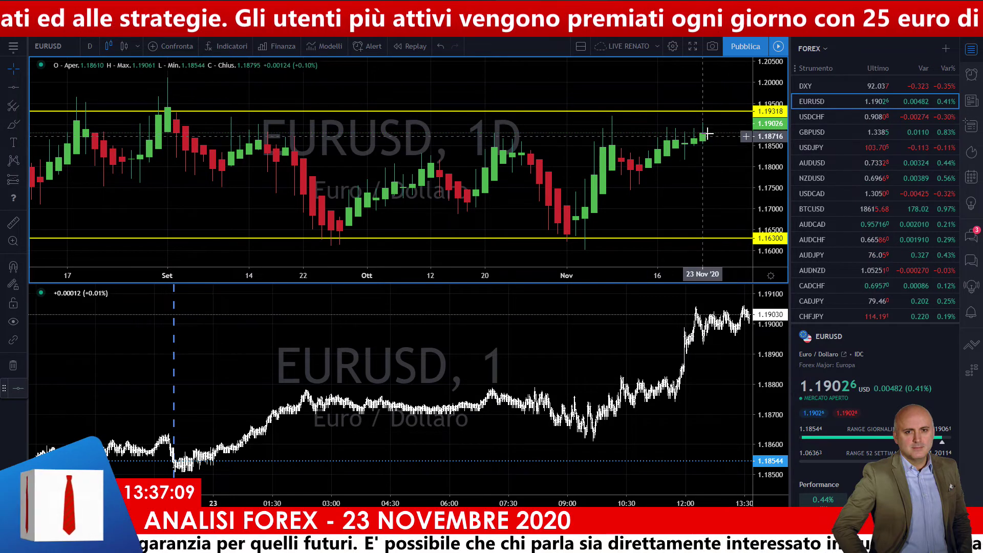
{"action": "left_click", "coordinate": [841, 119]}
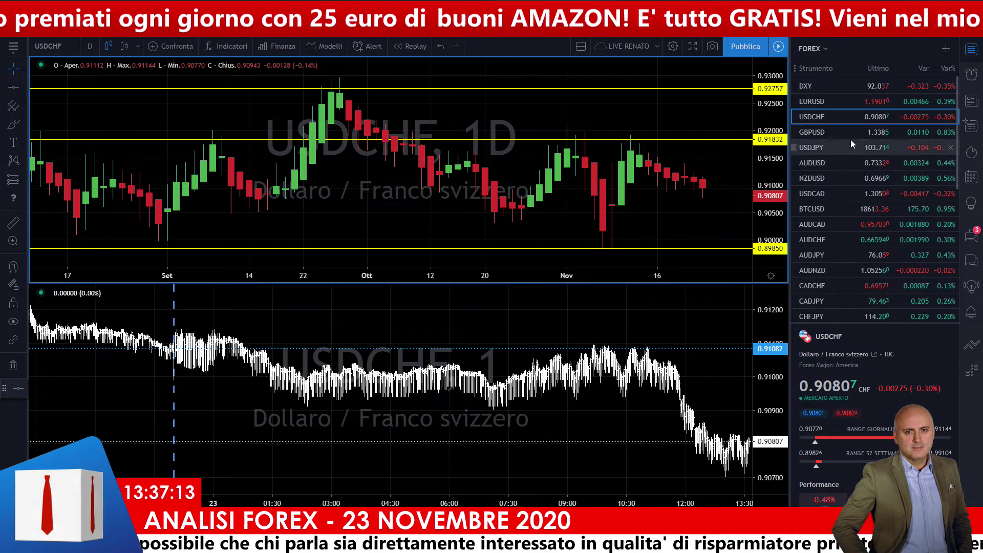
{"action": "left_click", "coordinate": [842, 132]}
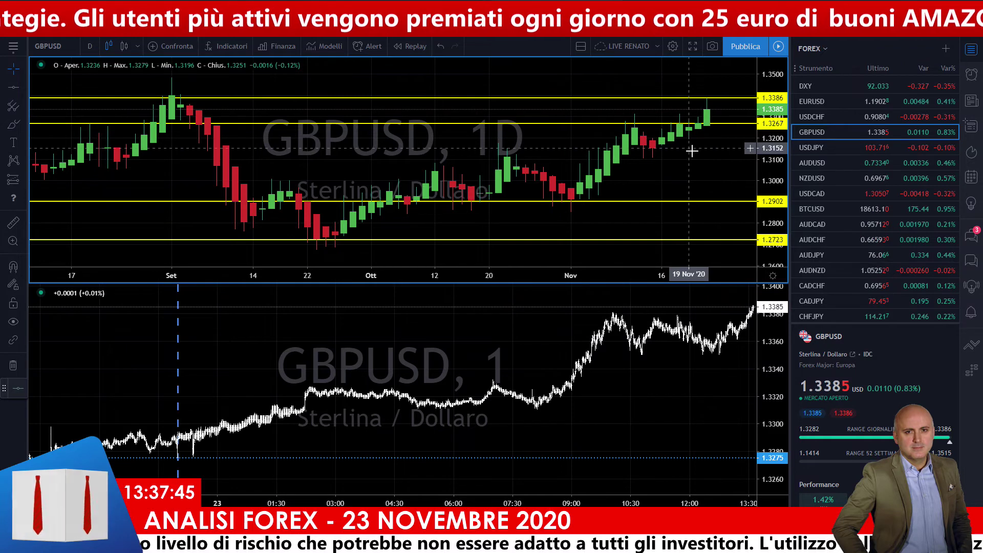
- Switch both charts through USDJPY, AUDUSD, NZDUSD and finally USDCAD
{"action": "left_click", "coordinate": [834, 148]}
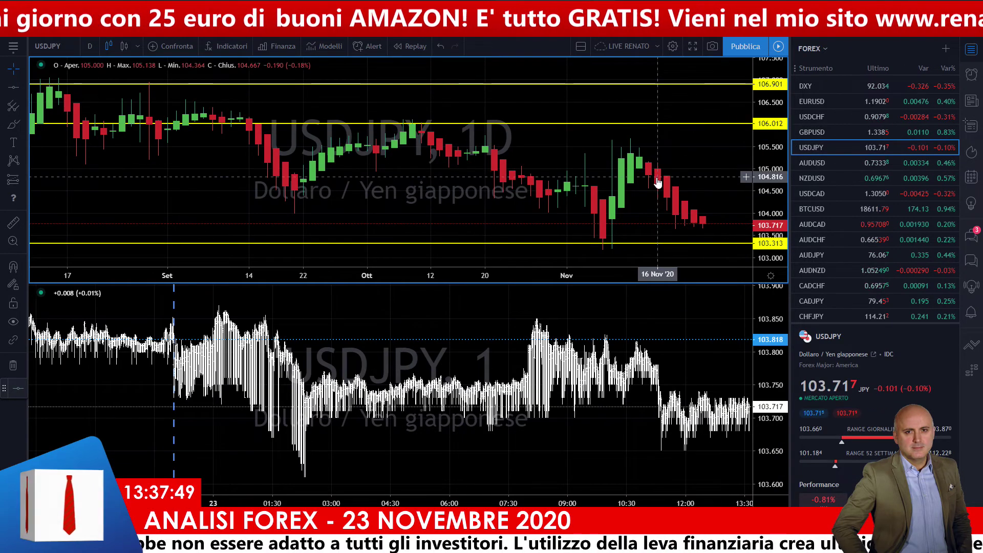
{"action": "left_click", "coordinate": [831, 163]}
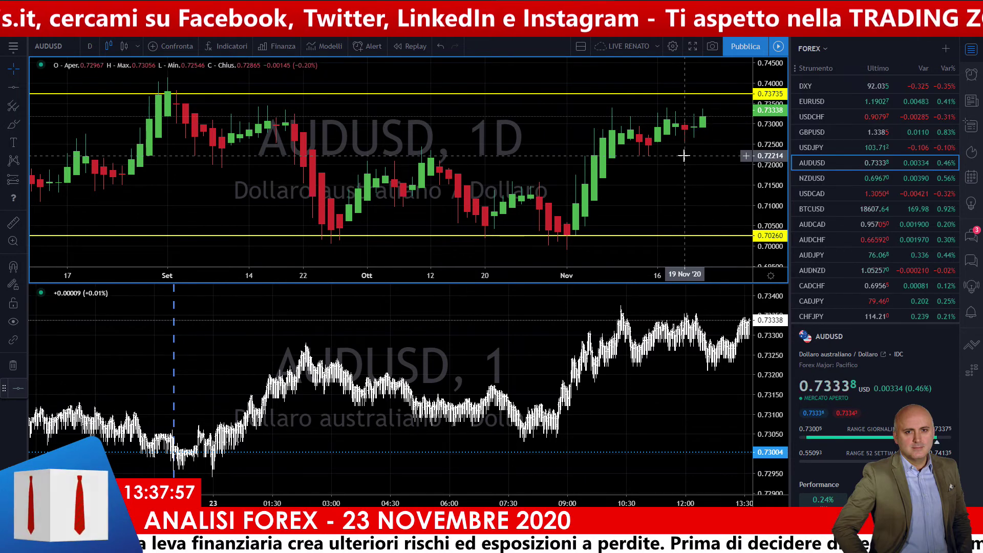
{"action": "left_click", "coordinate": [829, 179]}
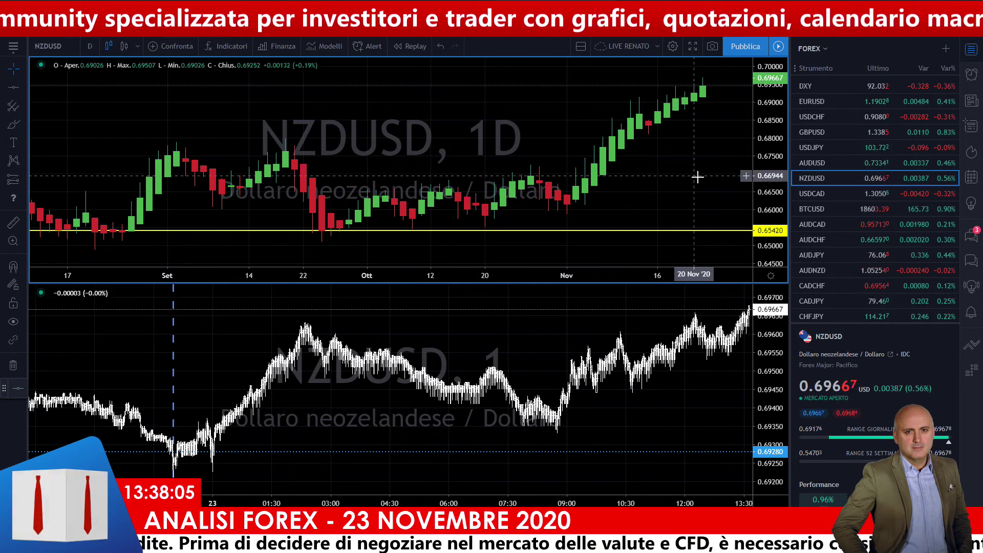
{"action": "left_click", "coordinate": [829, 197]}
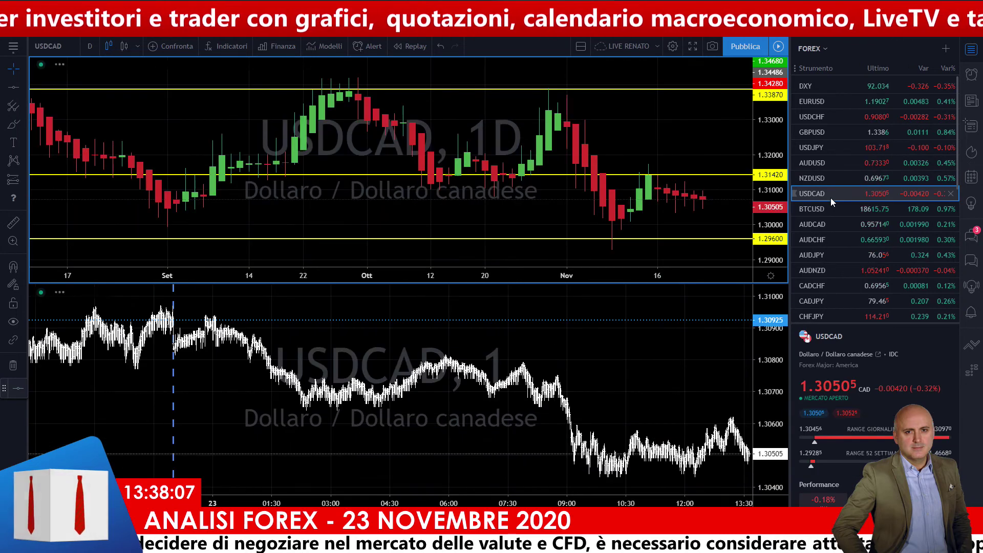